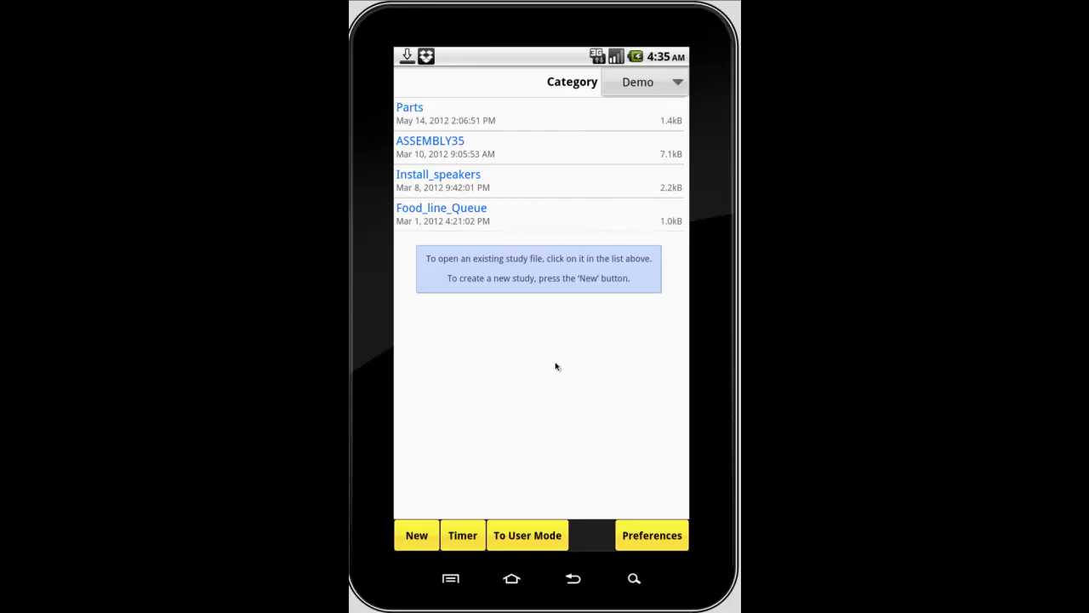
Step: Create a new study and rename it from 'Study' to 'Box', leaving it in Unfiled
click(410, 538)
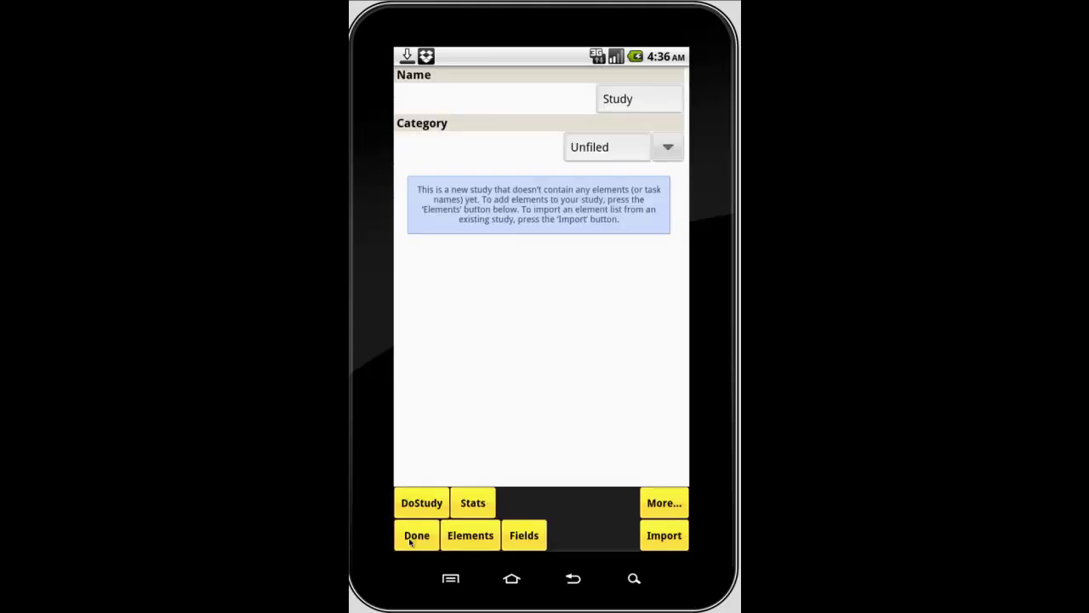
click(653, 102)
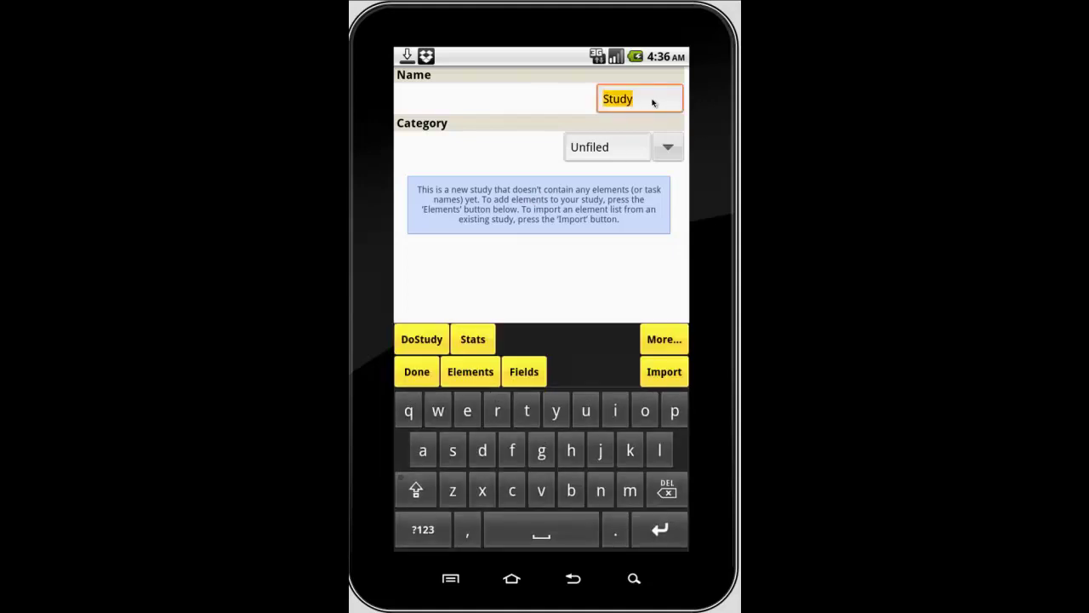
text(Box)
click(422, 274)
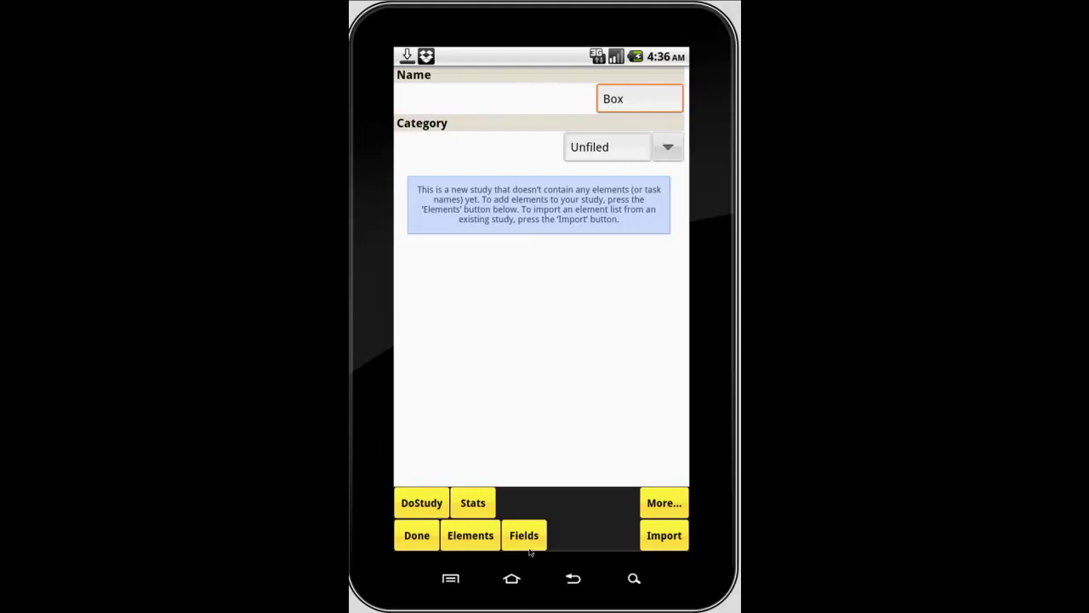
Step: Add a 'Get Order' element as the first entry in the Box element list
click(470, 534)
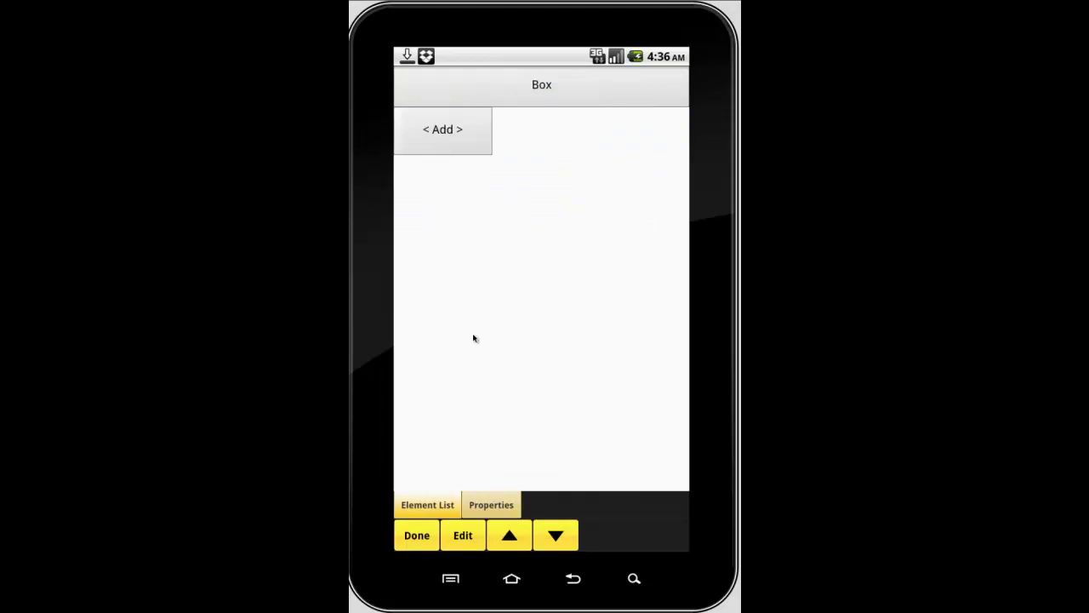
click(452, 129)
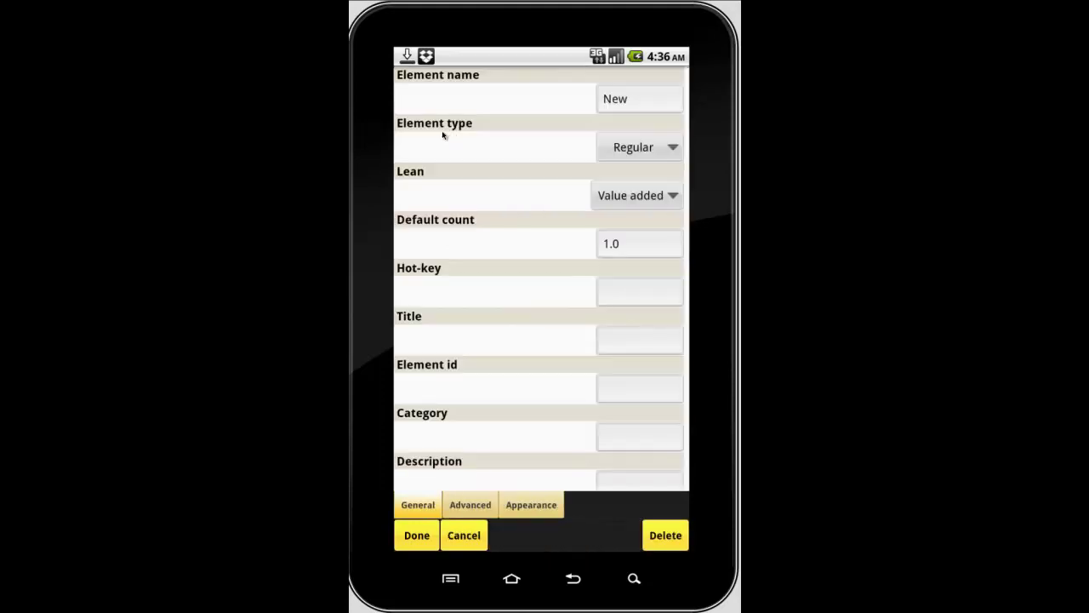
click(652, 99)
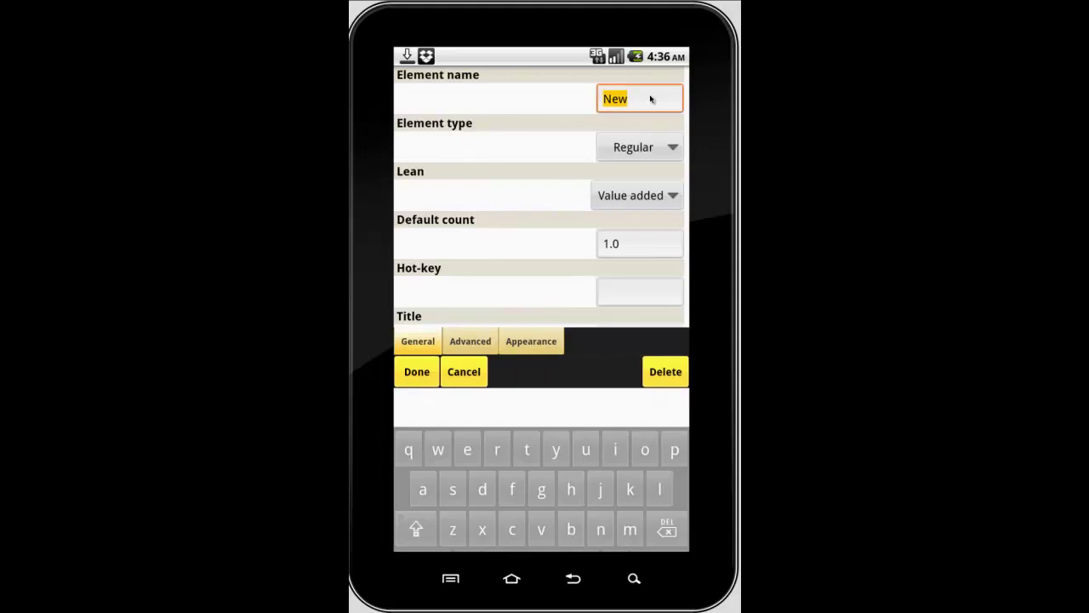
key(BackSpace)
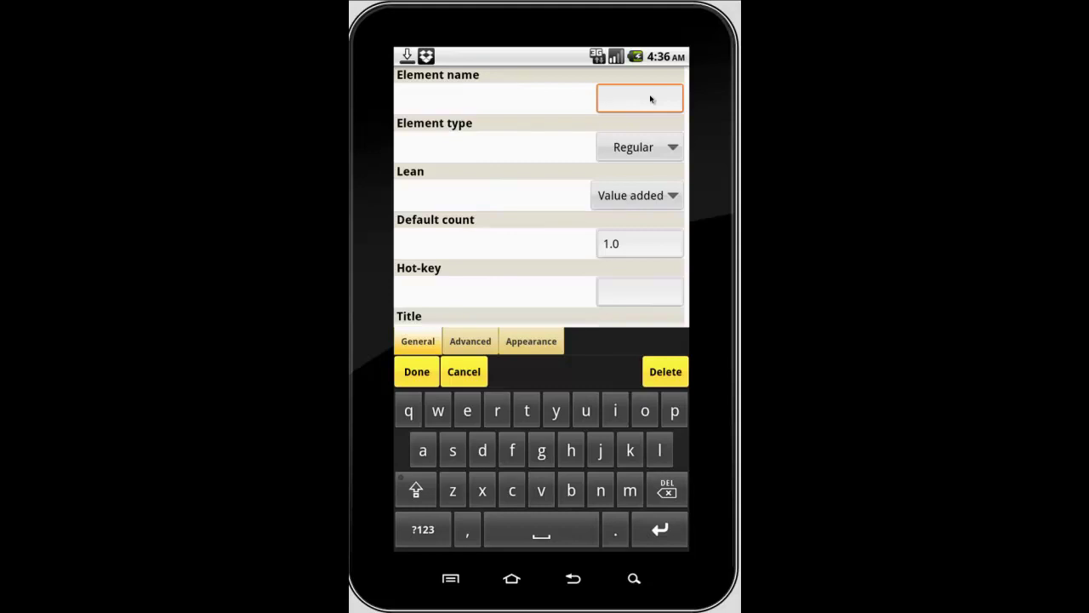
text(Get Ord)
text(er)
click(425, 374)
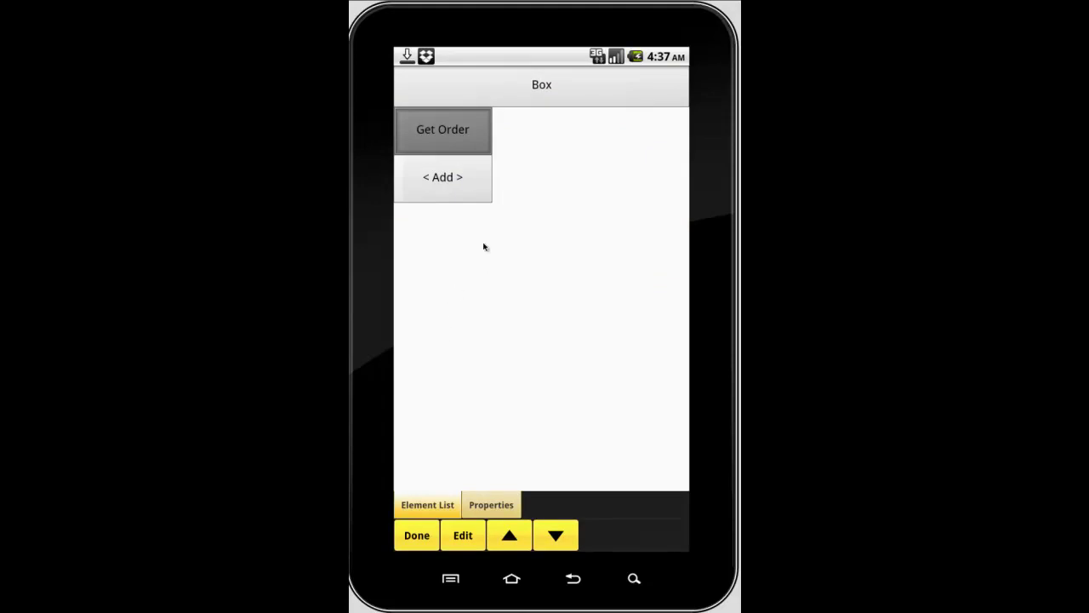
Step: Add the elements 'Get Parts' and 'Build Box' after Get Order
click(440, 178)
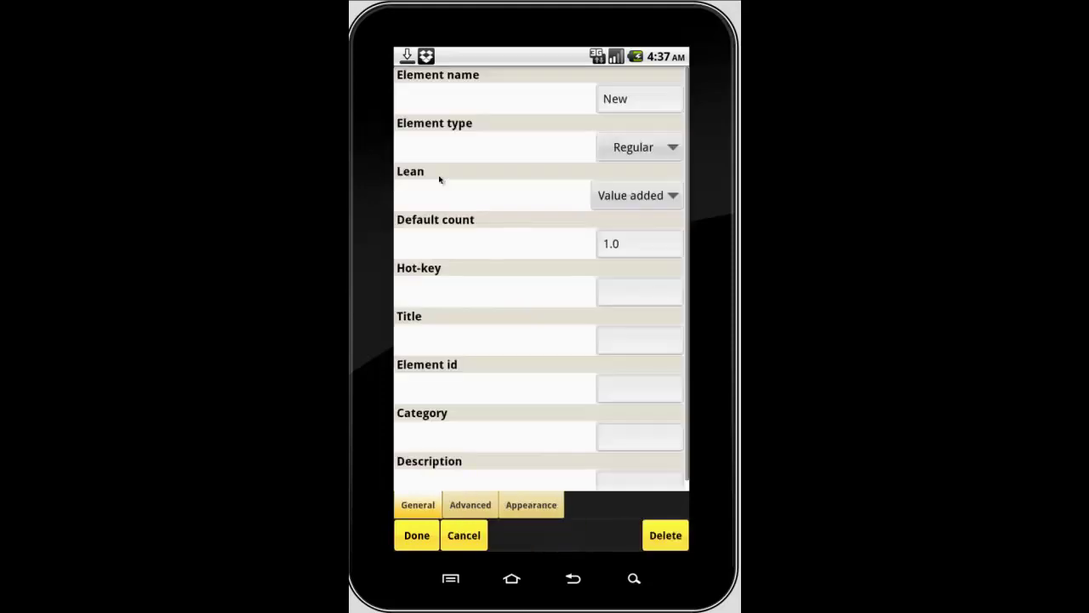
click(639, 101)
text(Get P)
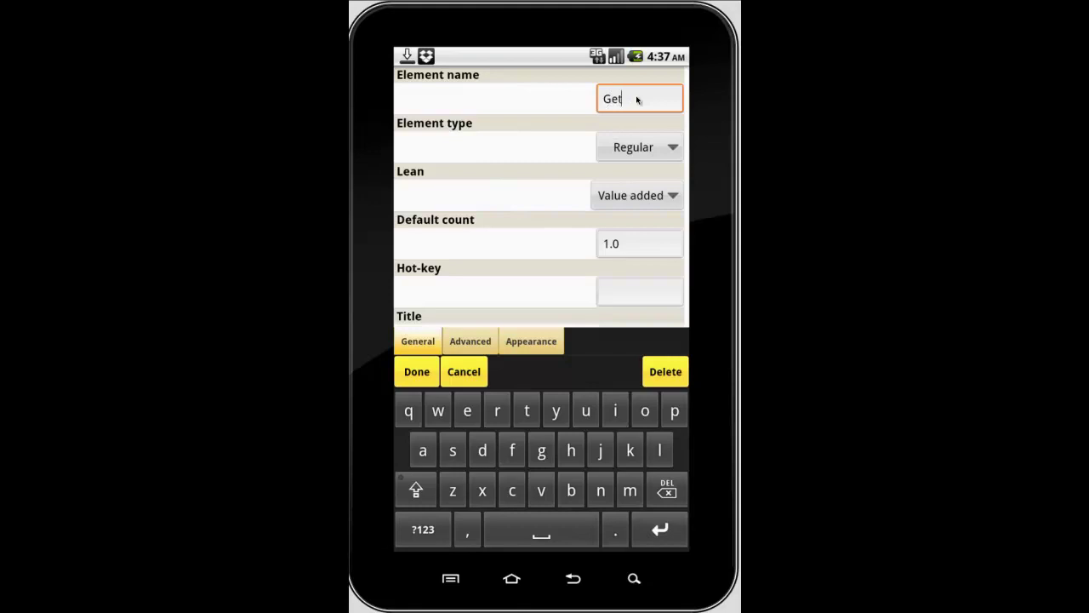
text(arts)
click(421, 370)
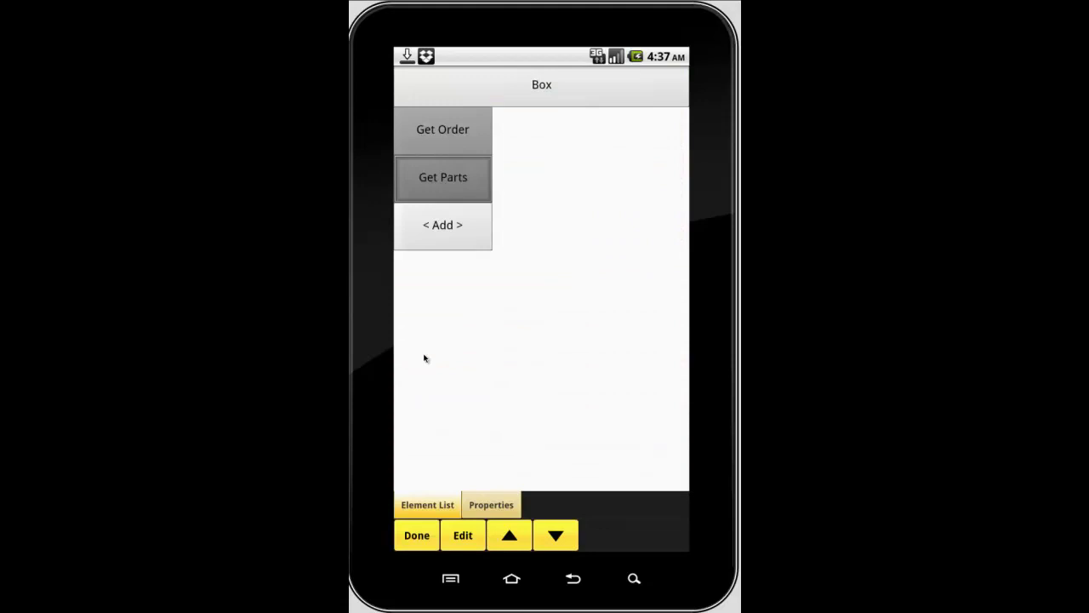
click(444, 227)
click(632, 99)
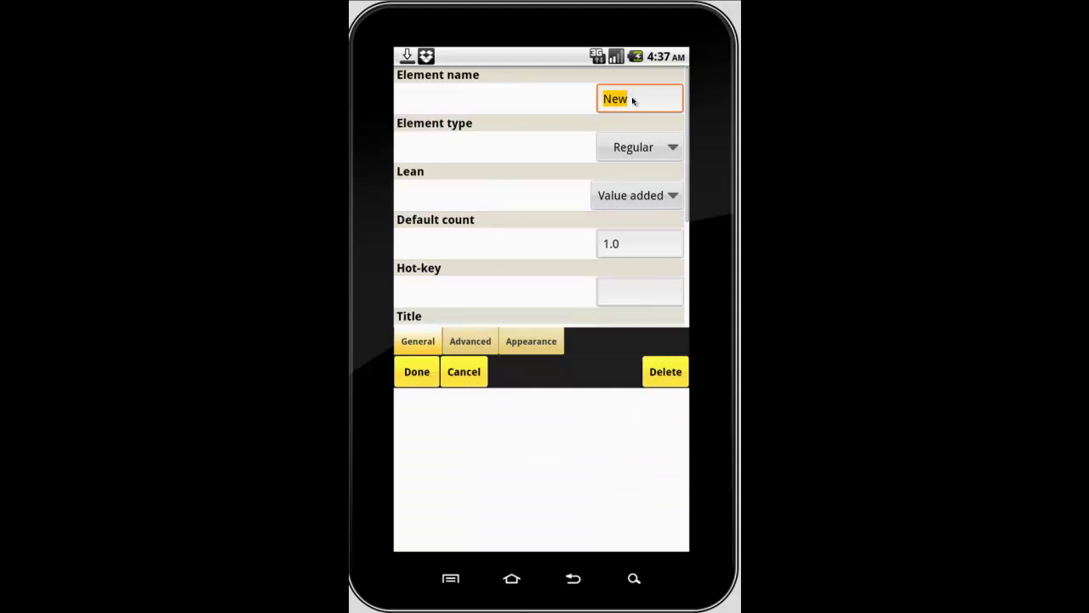
key(BackSpace)
text(Bu)
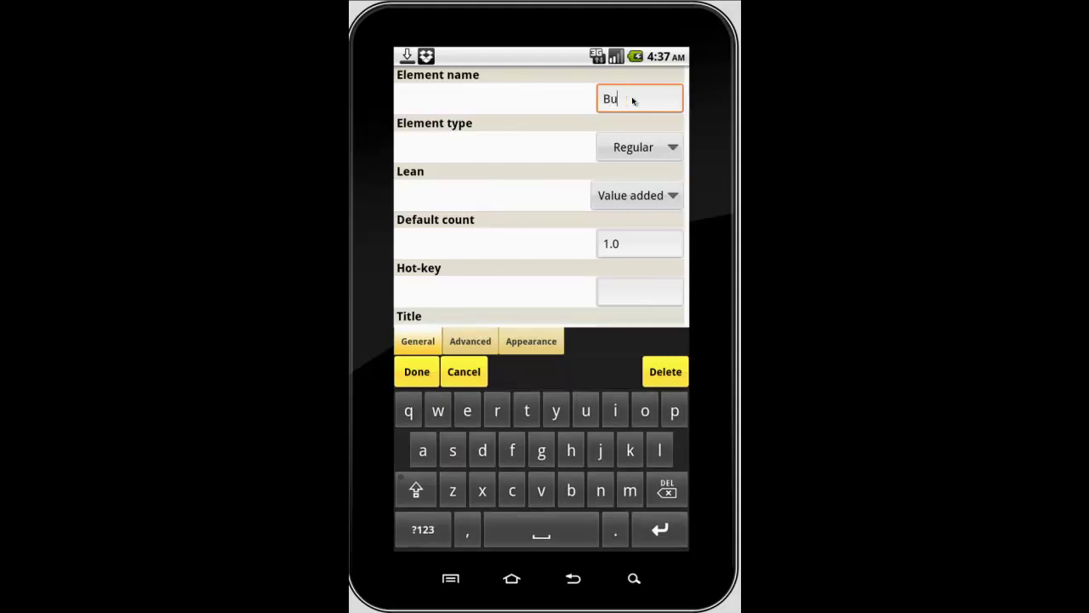
text(ild Box)
click(407, 372)
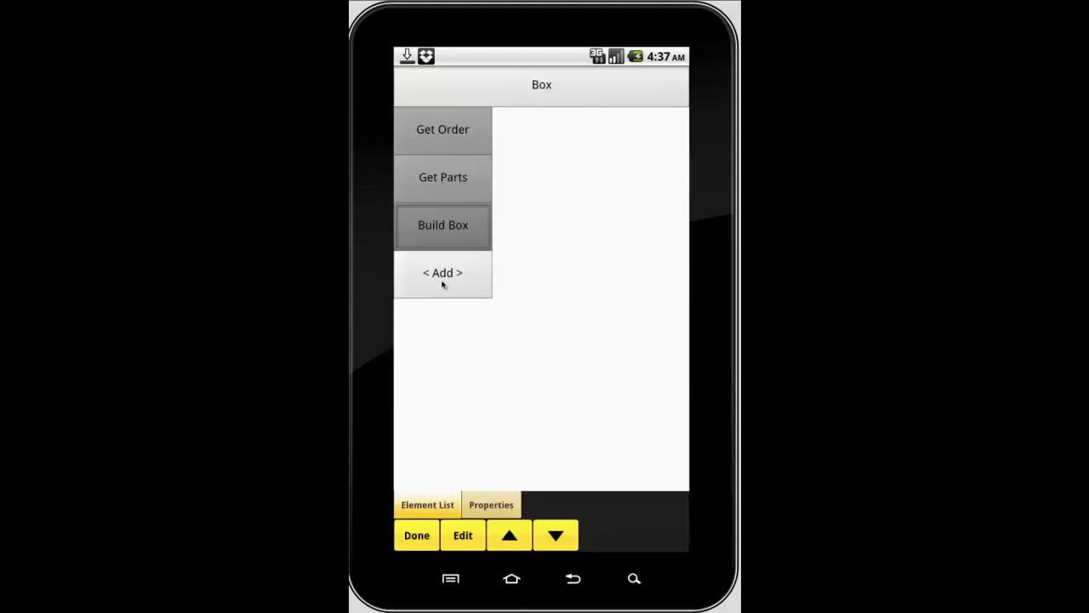
Step: Add a fourth element named 'Shipping' after Build Box
click(453, 274)
click(642, 102)
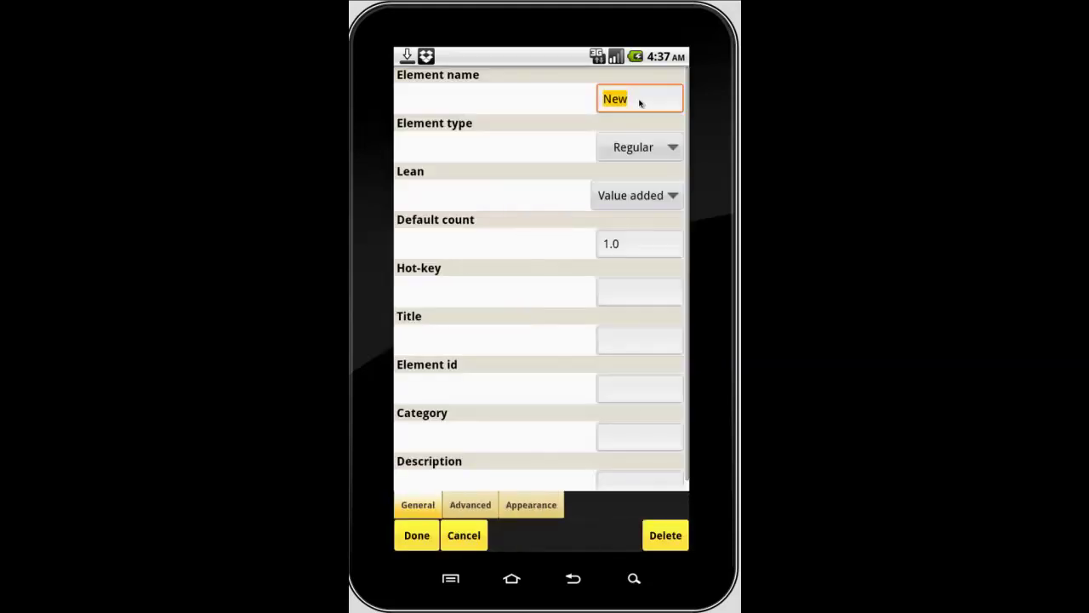
key(BackSpace)
text(Shipping)
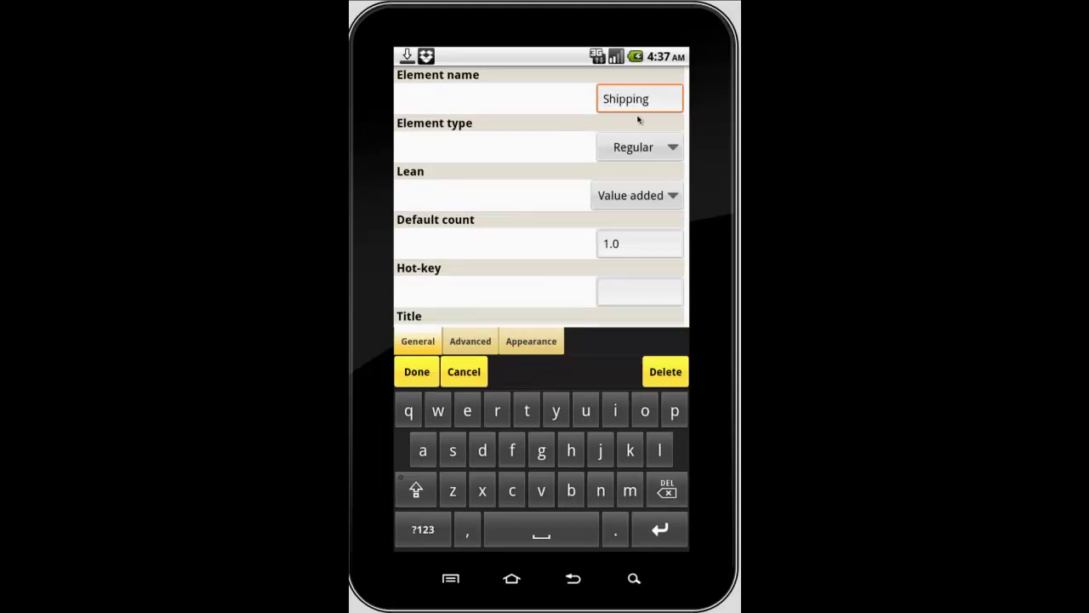
click(423, 374)
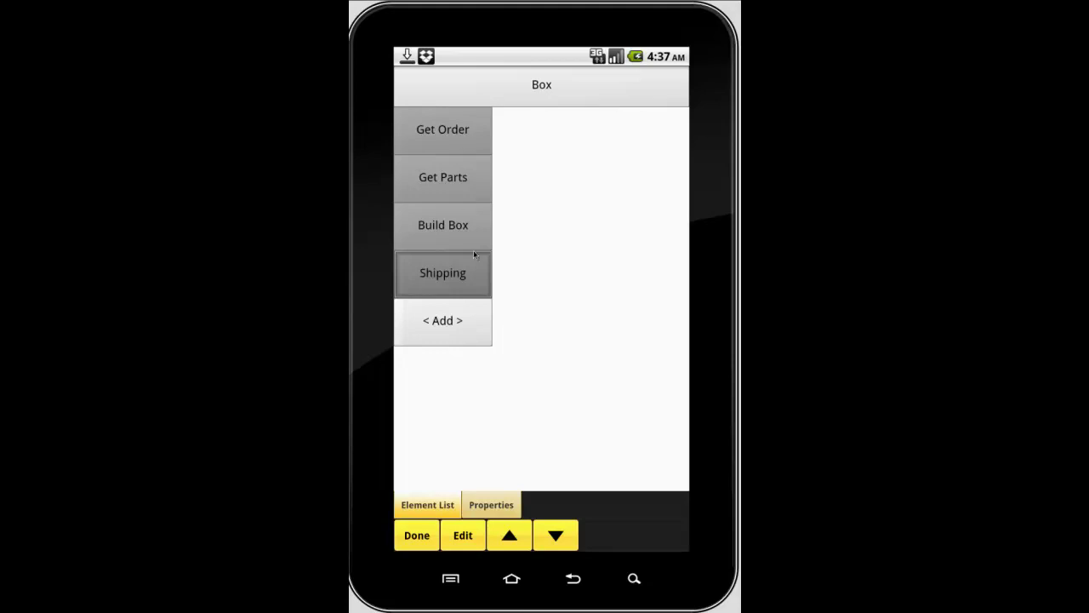
Step: Add a fifth element named 'Delay' with its element type set to Group>
click(451, 325)
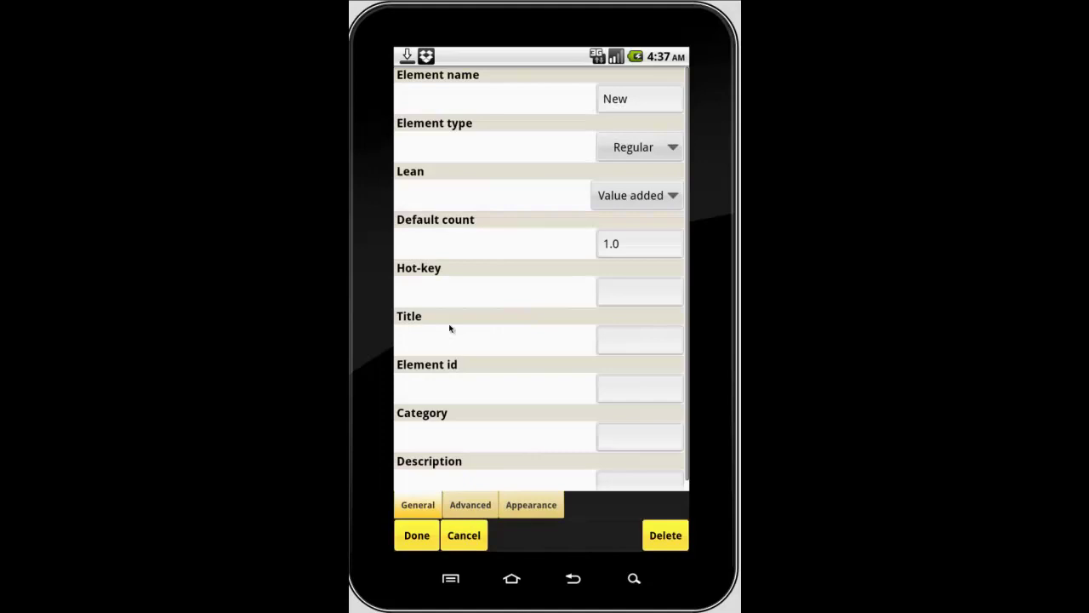
click(632, 108)
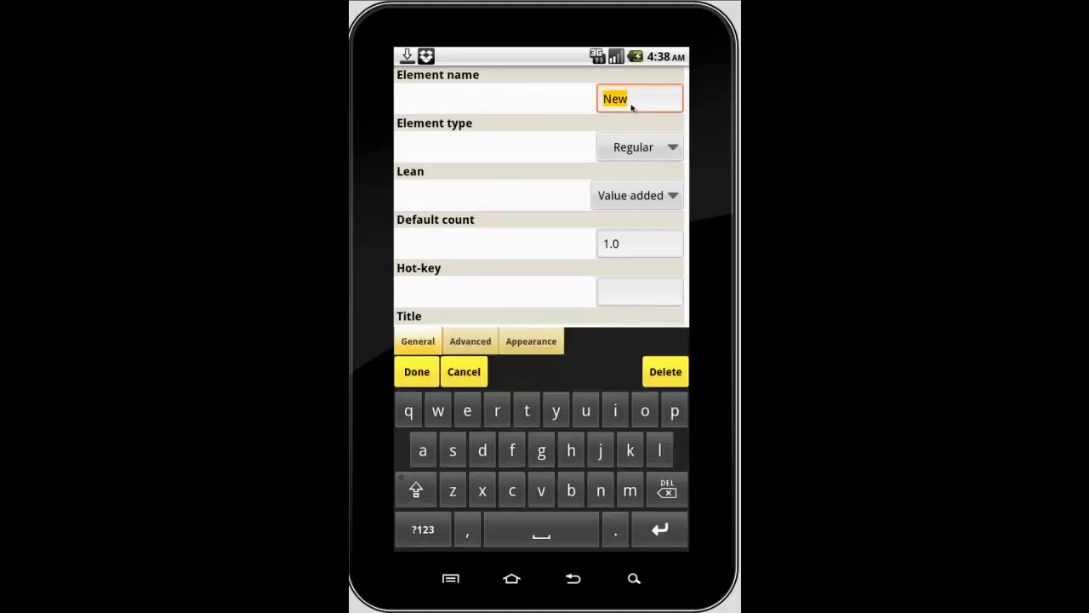
text(Del)
text(ay)
click(623, 149)
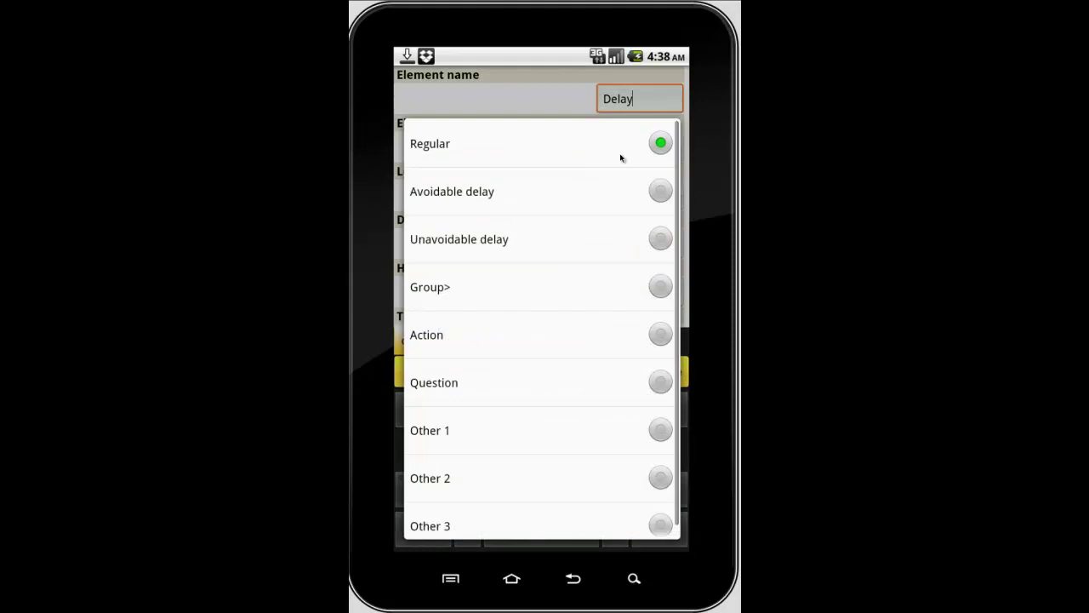
click(662, 296)
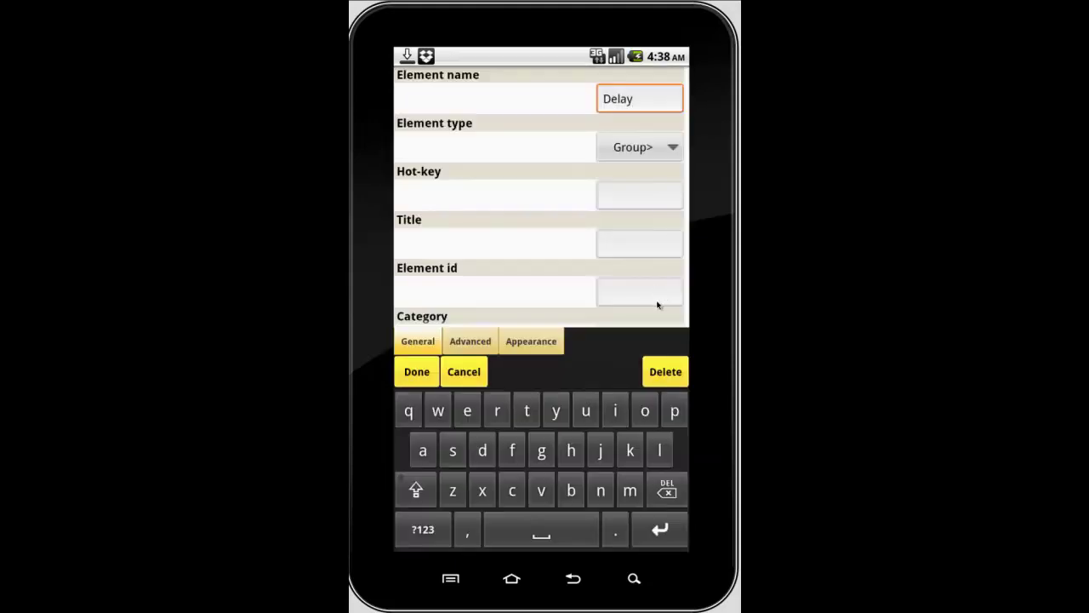
Step: Save the Delay group, open it, and start a new element inside it
click(417, 375)
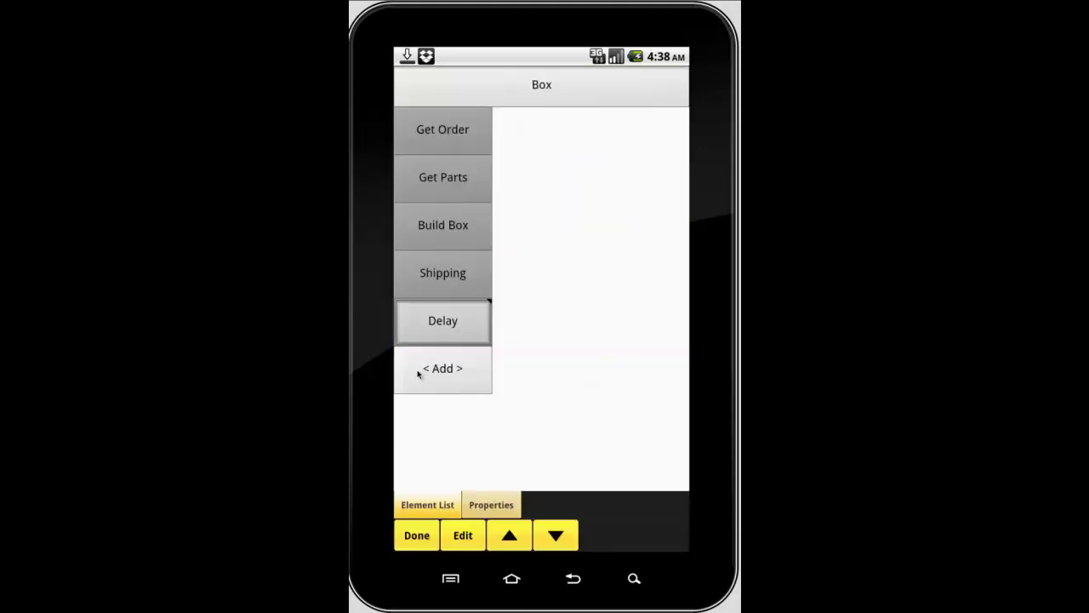
click(439, 323)
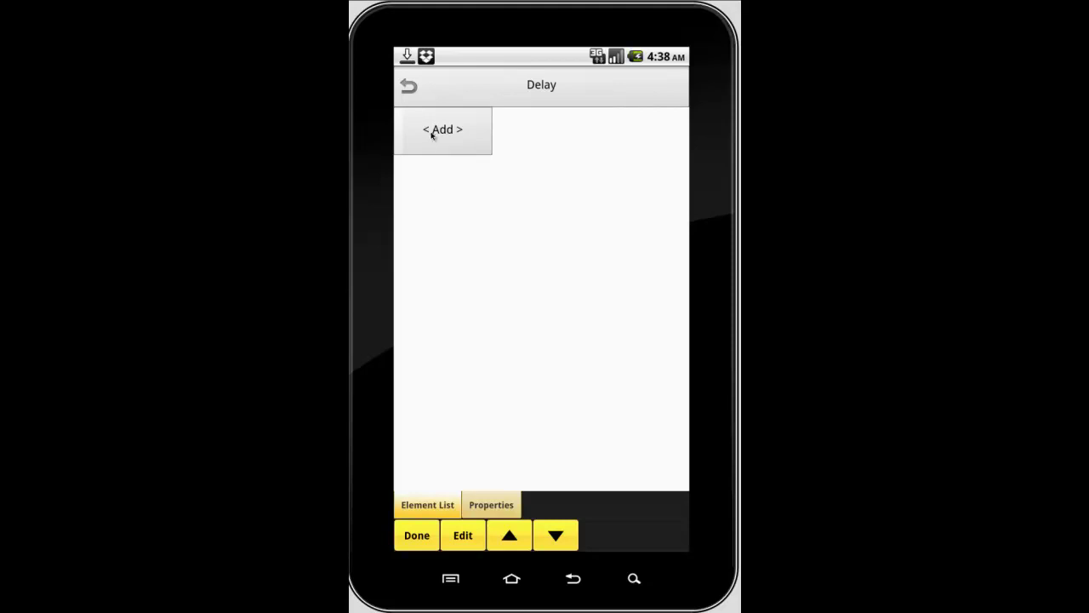
click(457, 129)
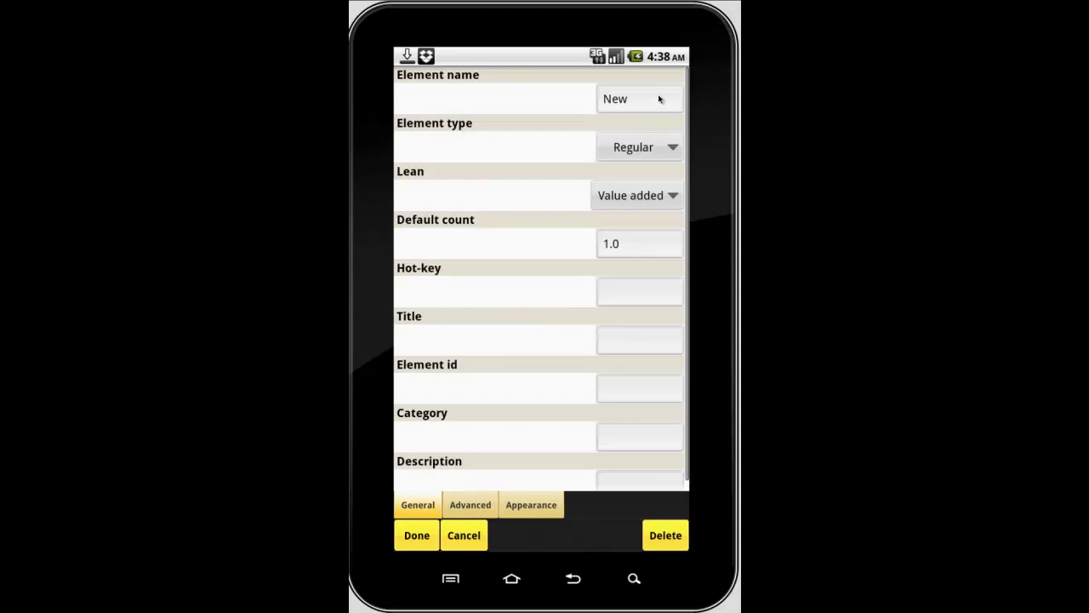
Step: Name the new Delay element 'Waiting', set its lean to Non-value added, and save
click(654, 101)
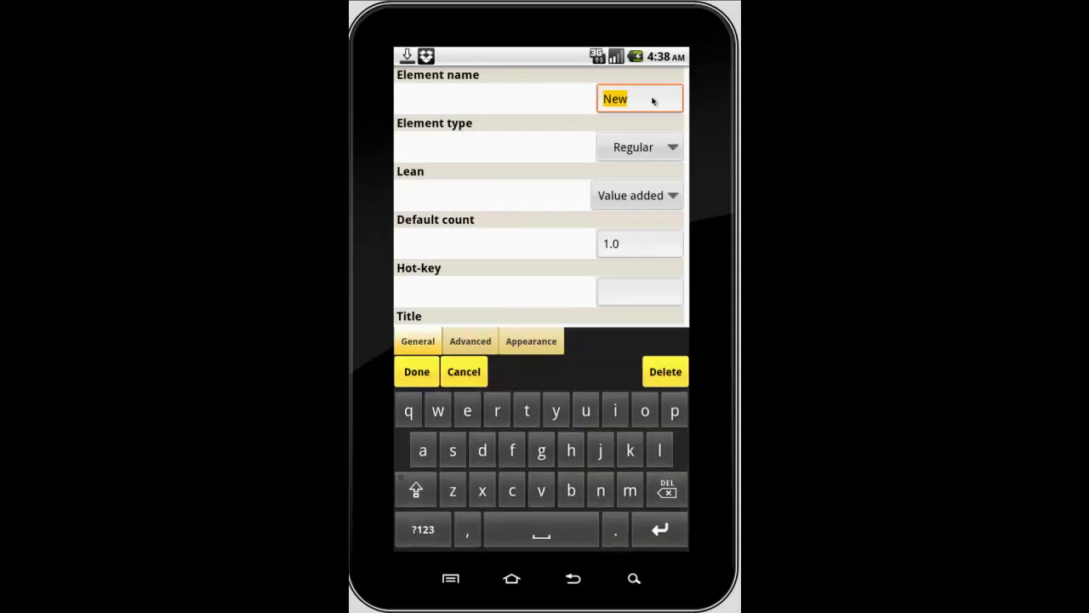
text(Waiting)
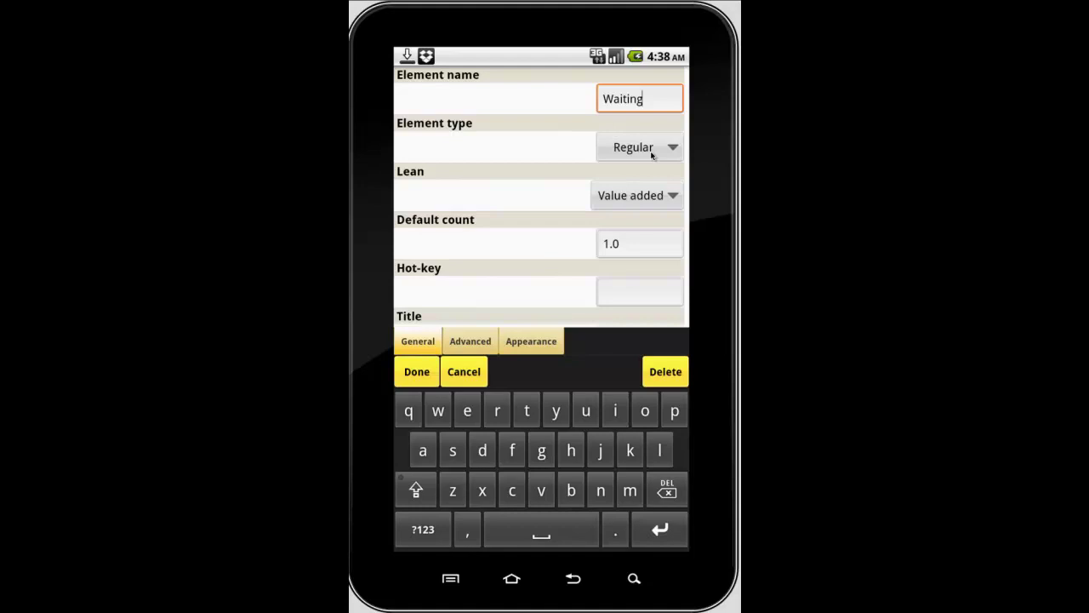
click(630, 201)
click(670, 258)
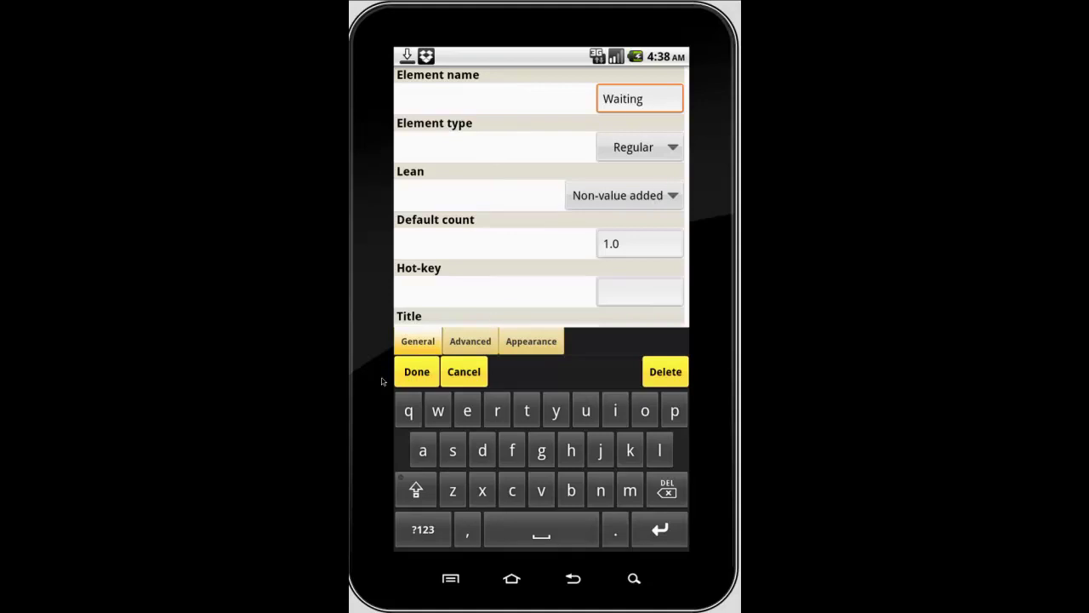
click(413, 374)
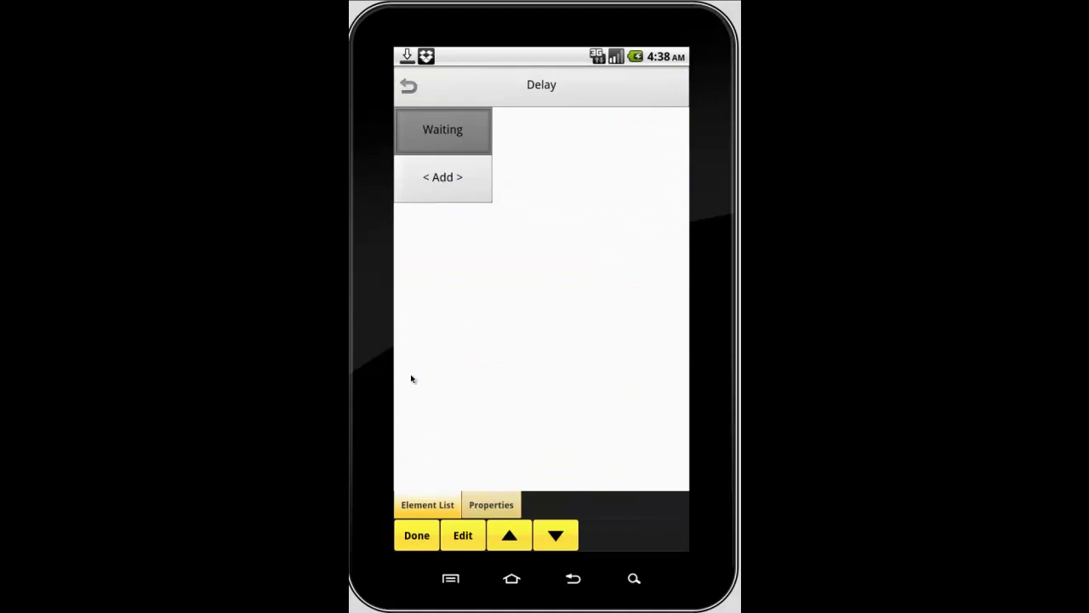
Step: Add a second Delay element named 'Other' with lean set to Non-value added
click(460, 177)
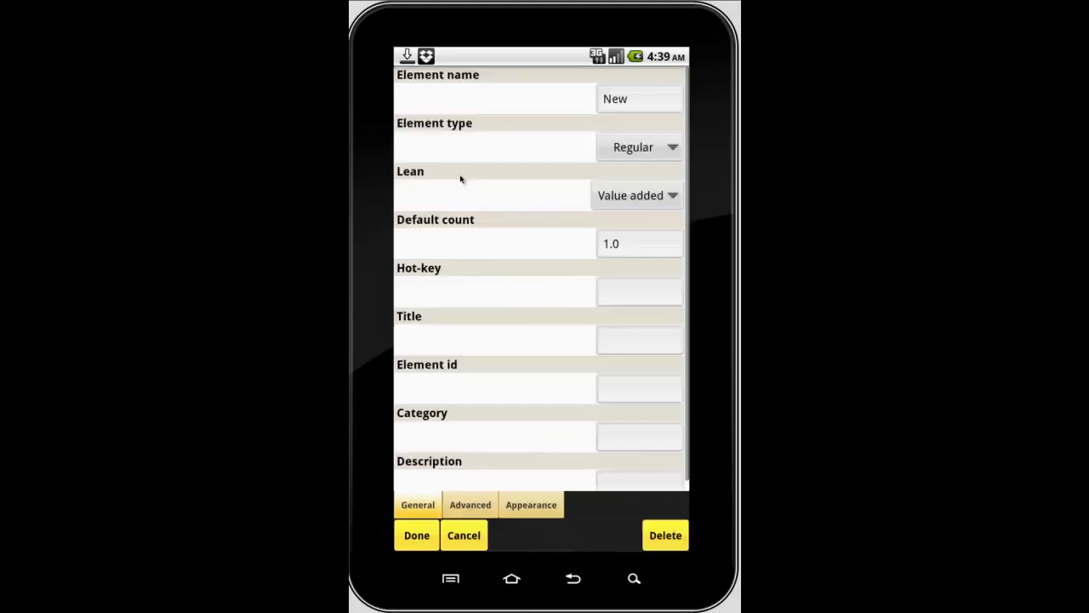
click(634, 98)
text(Ot)
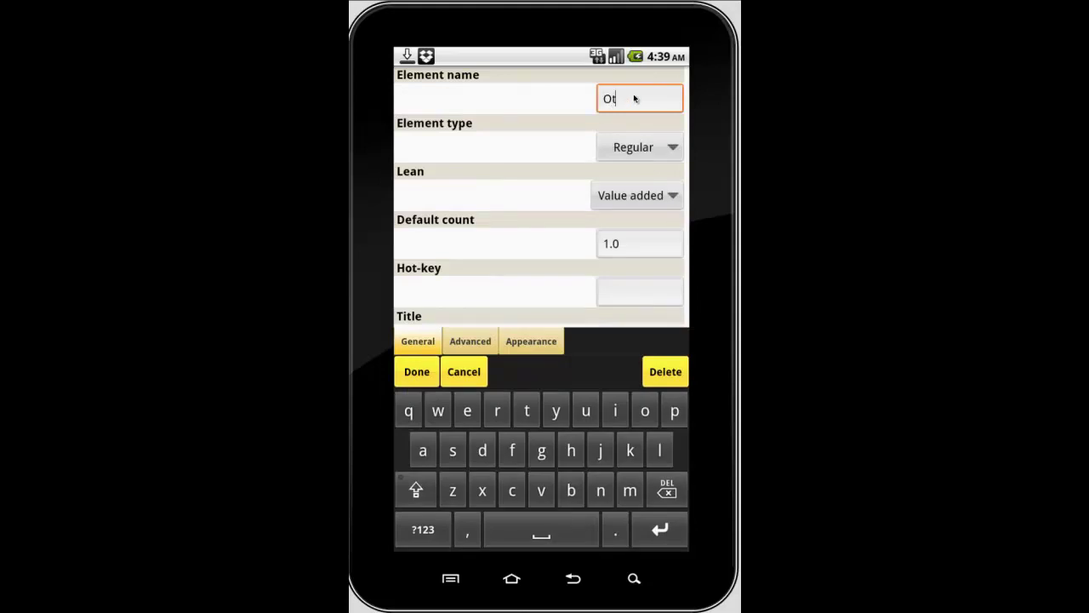
text(her)
click(624, 204)
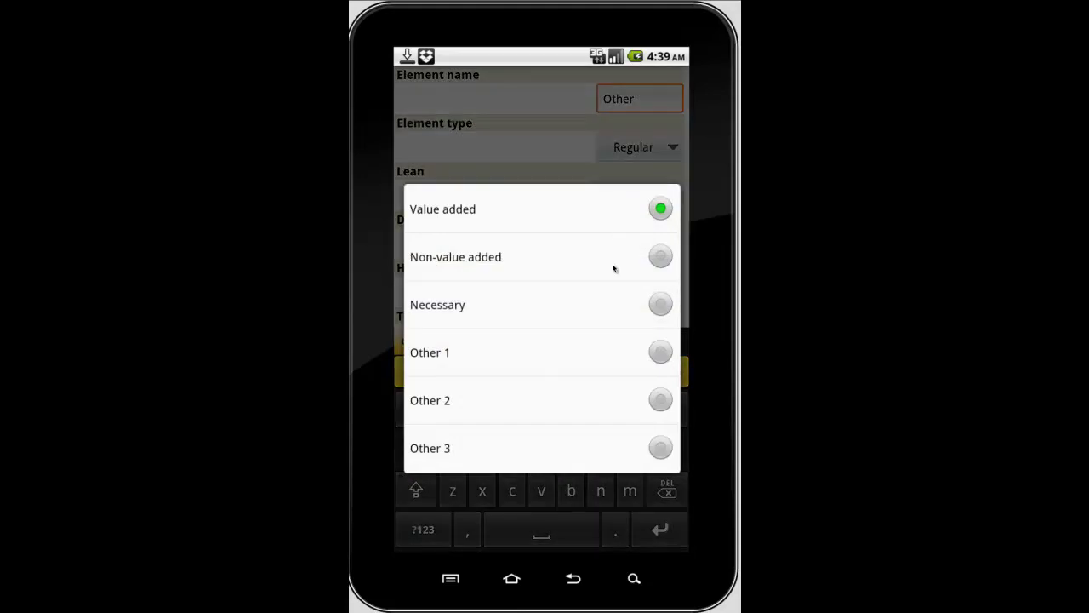
click(660, 258)
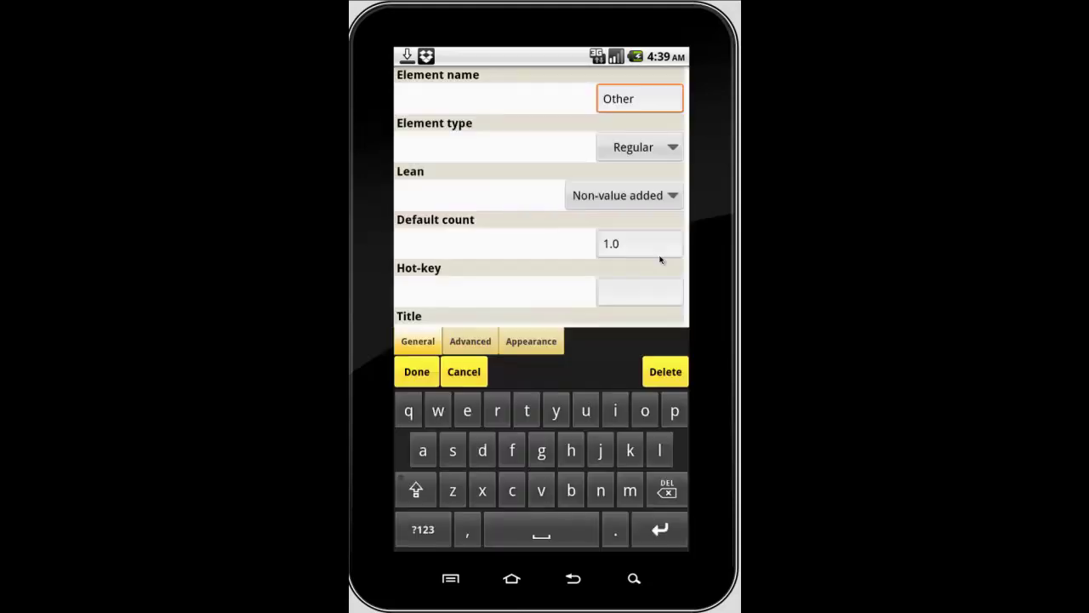
click(410, 372)
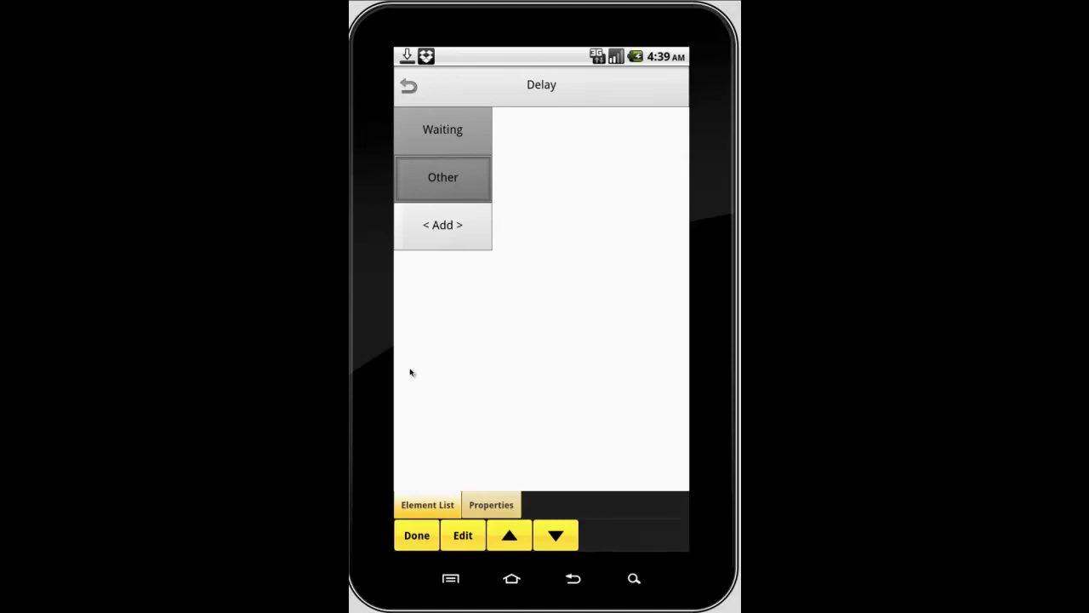
Step: Go back from the Delay group to the Box study's top-level element list
click(410, 88)
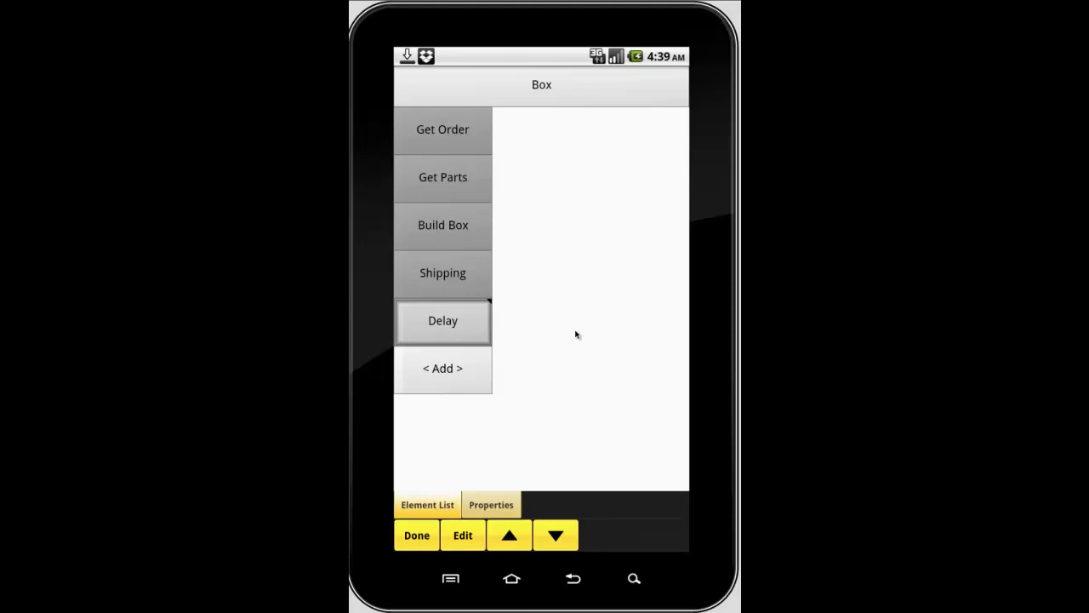
Step: Give Get Order a Regular bold text style and a Green back color
click(416, 145)
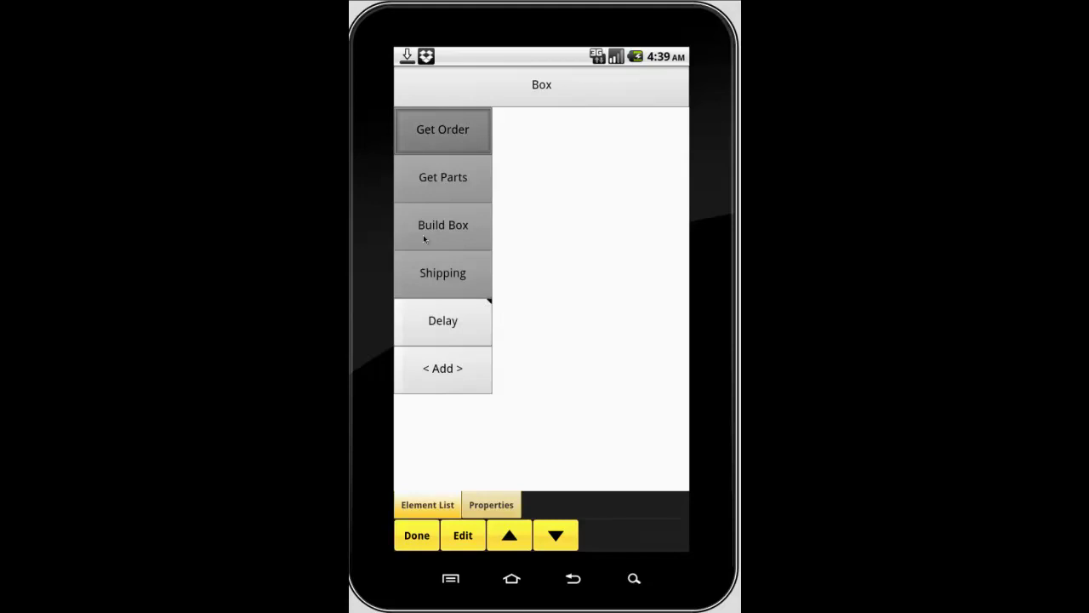
click(465, 537)
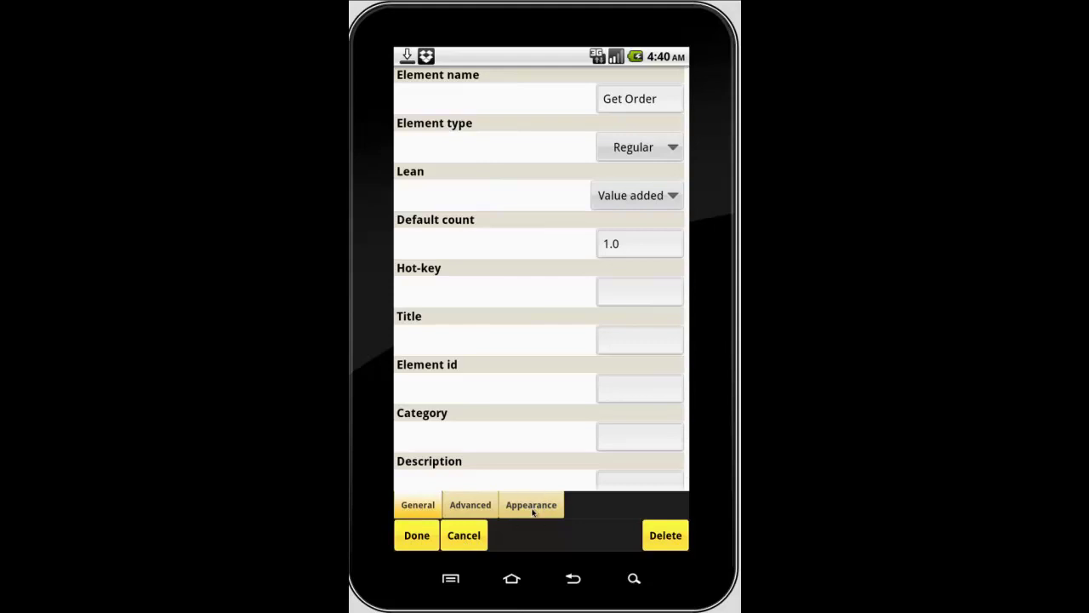
click(532, 511)
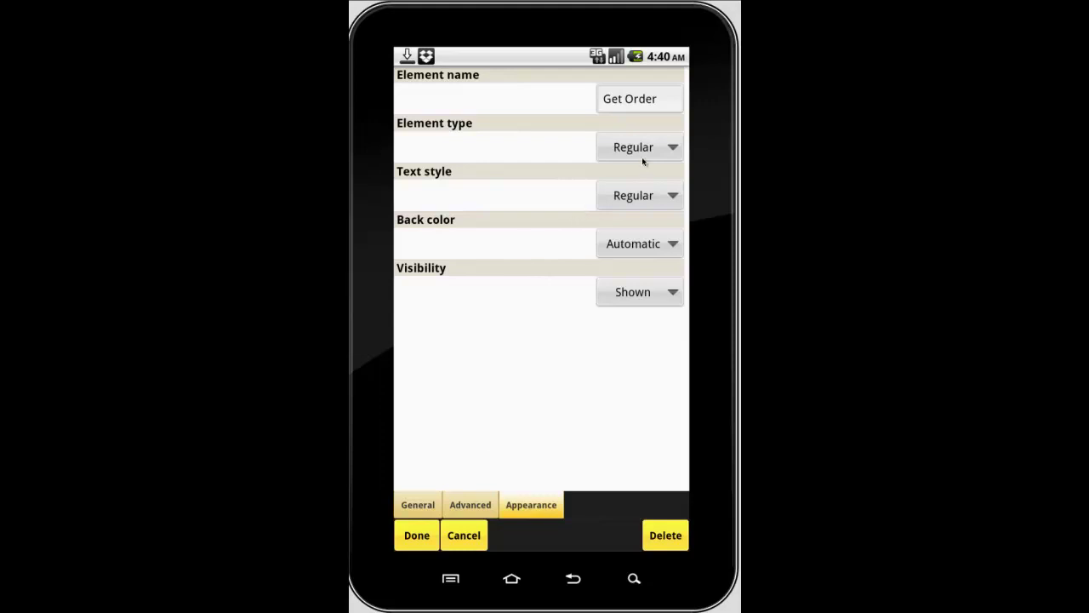
click(671, 196)
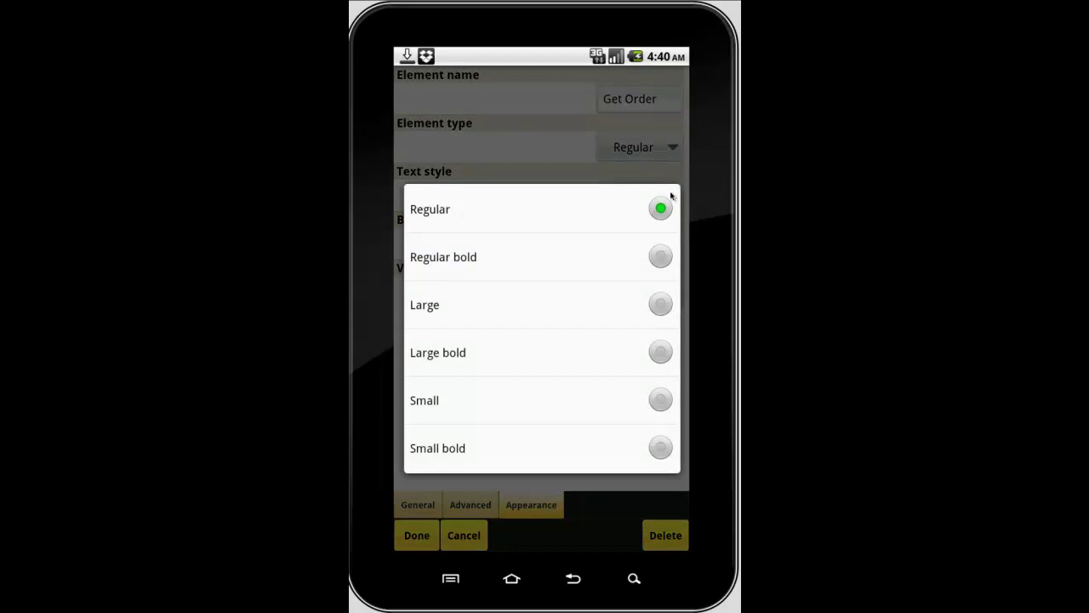
click(665, 261)
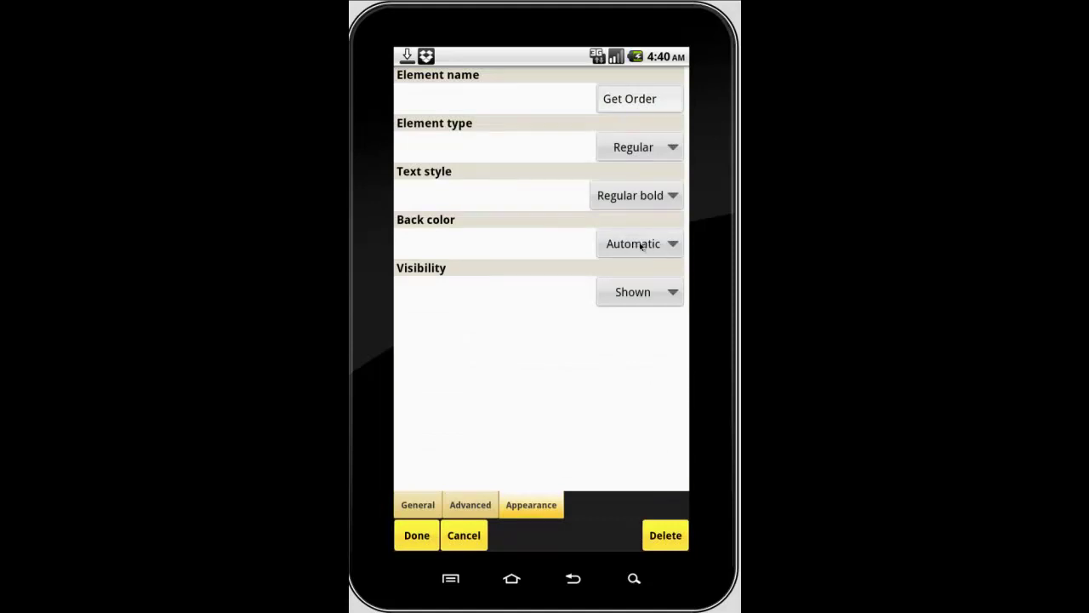
click(641, 246)
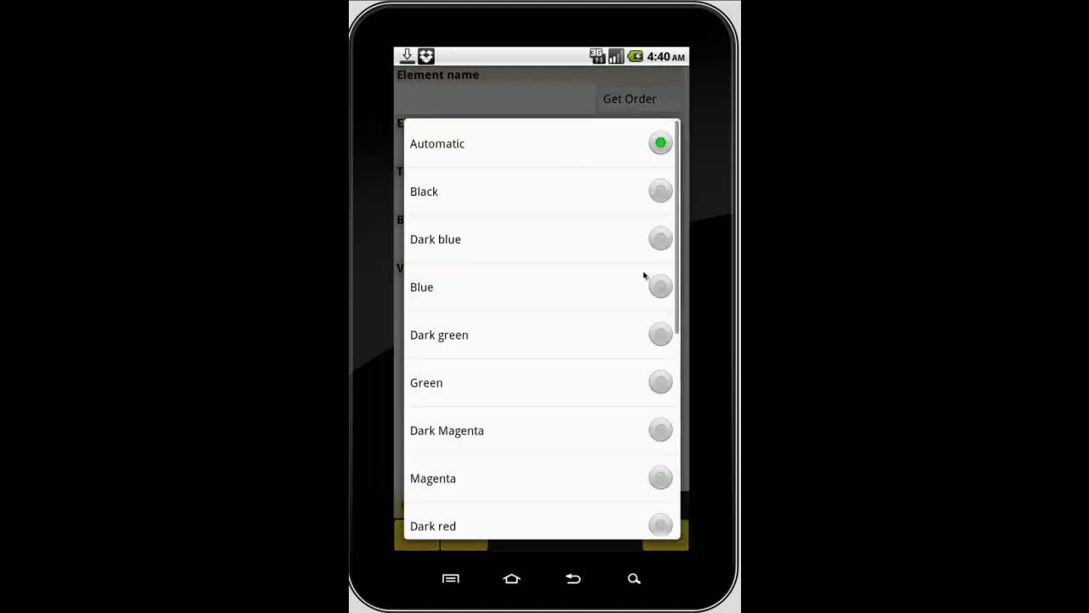
click(661, 384)
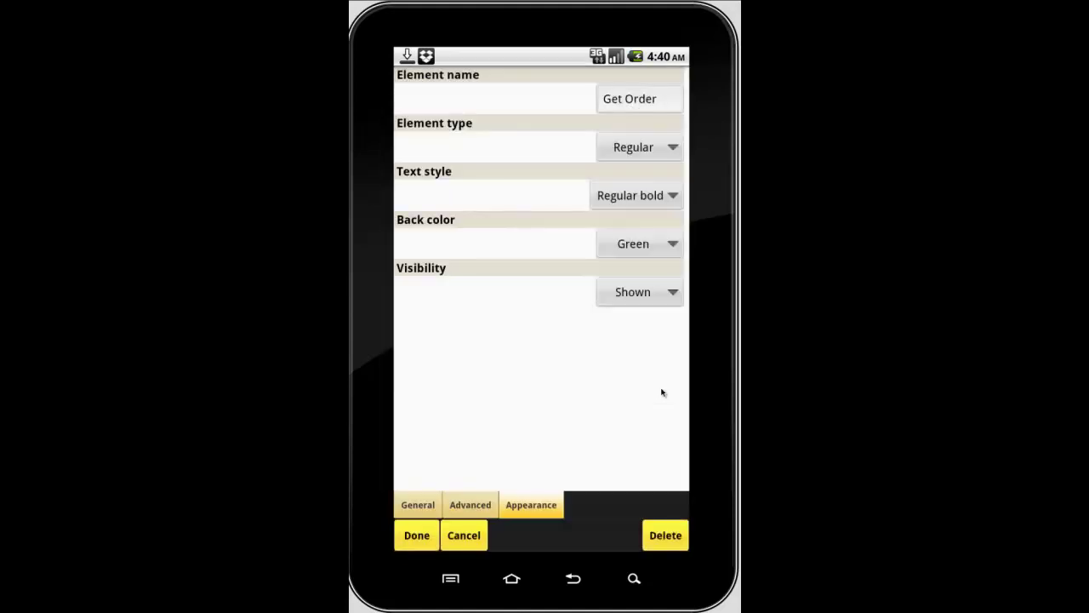
click(418, 536)
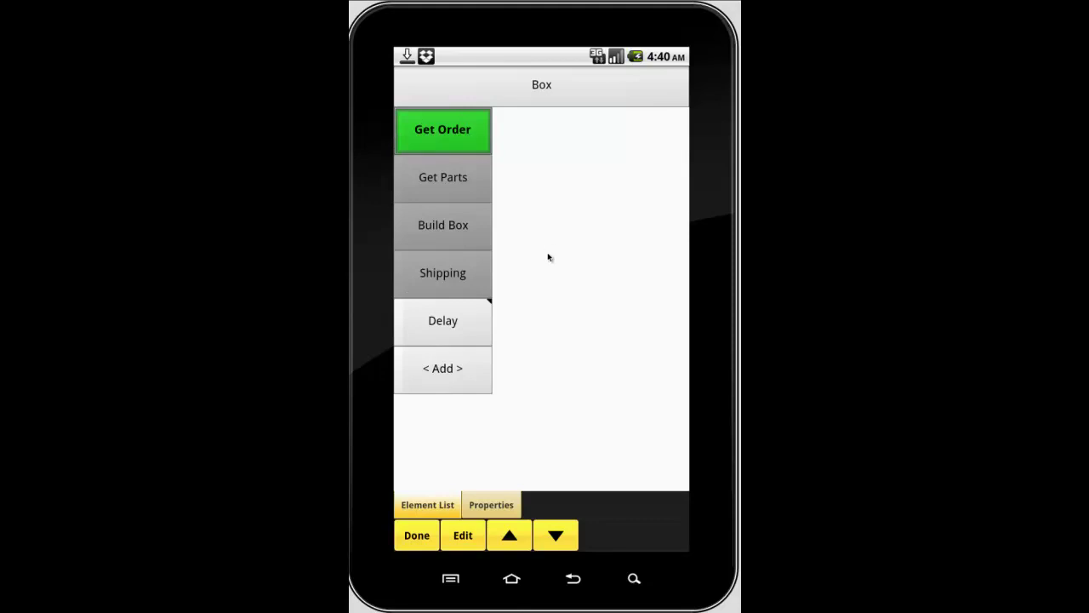
Step: Set the Box layout to 2 columns with box height 50, then view the element list
click(490, 508)
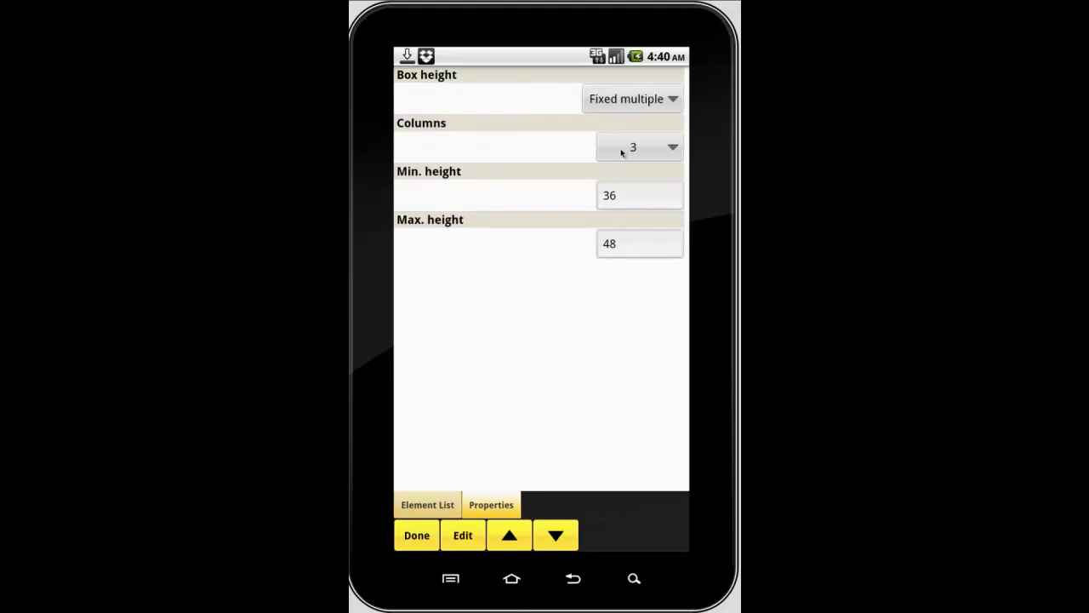
click(666, 149)
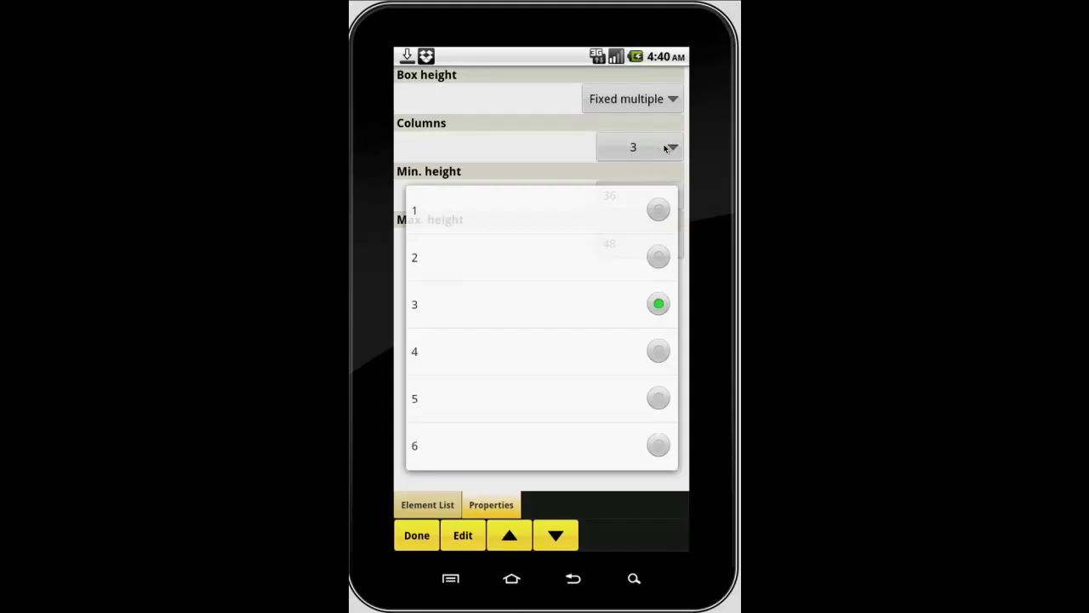
click(661, 256)
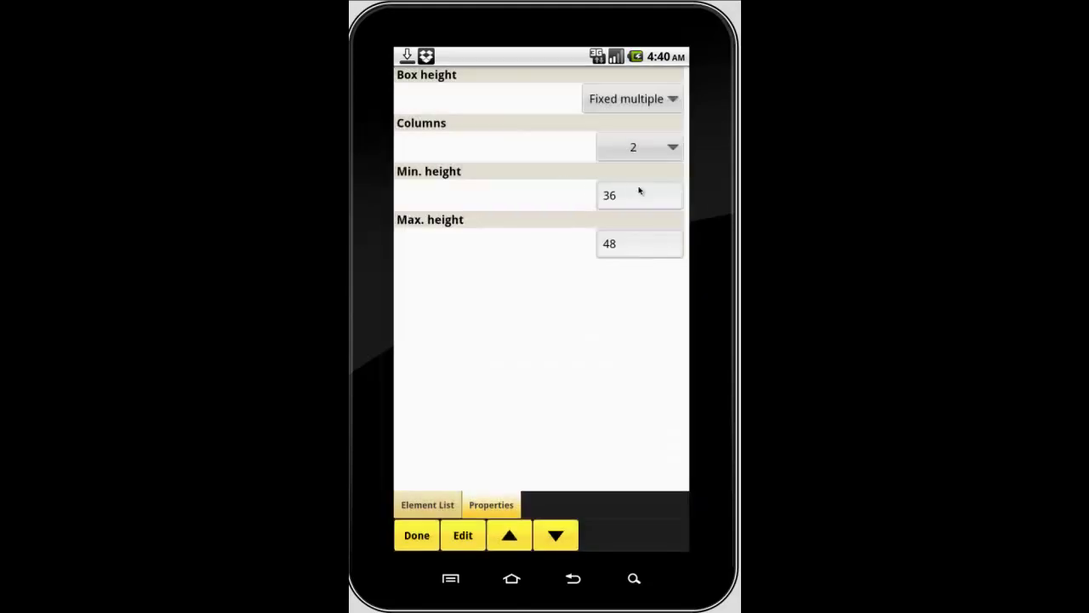
click(617, 198)
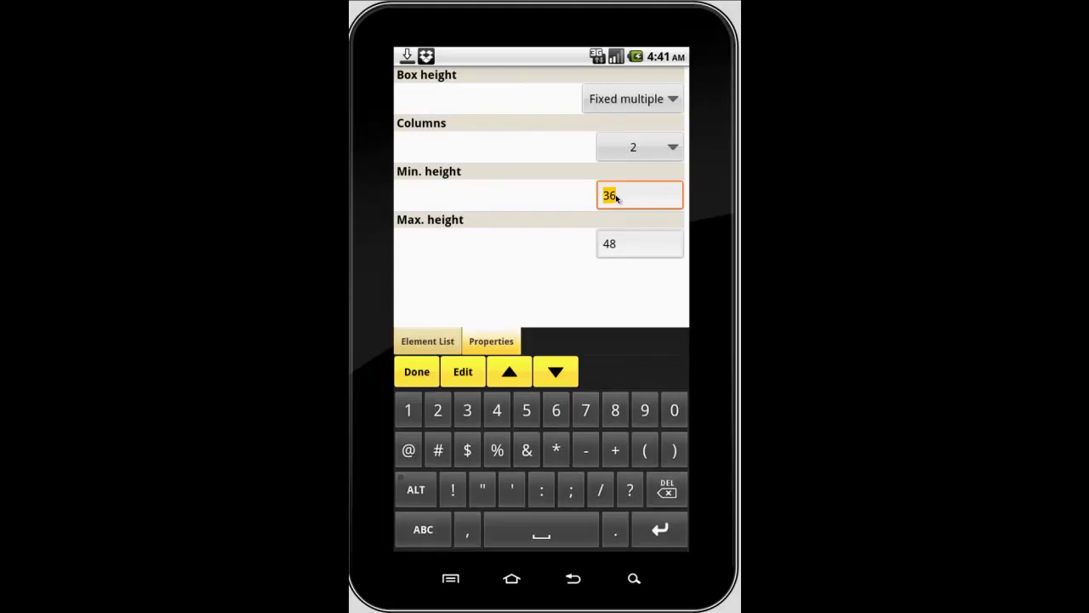
text(50)
click(617, 245)
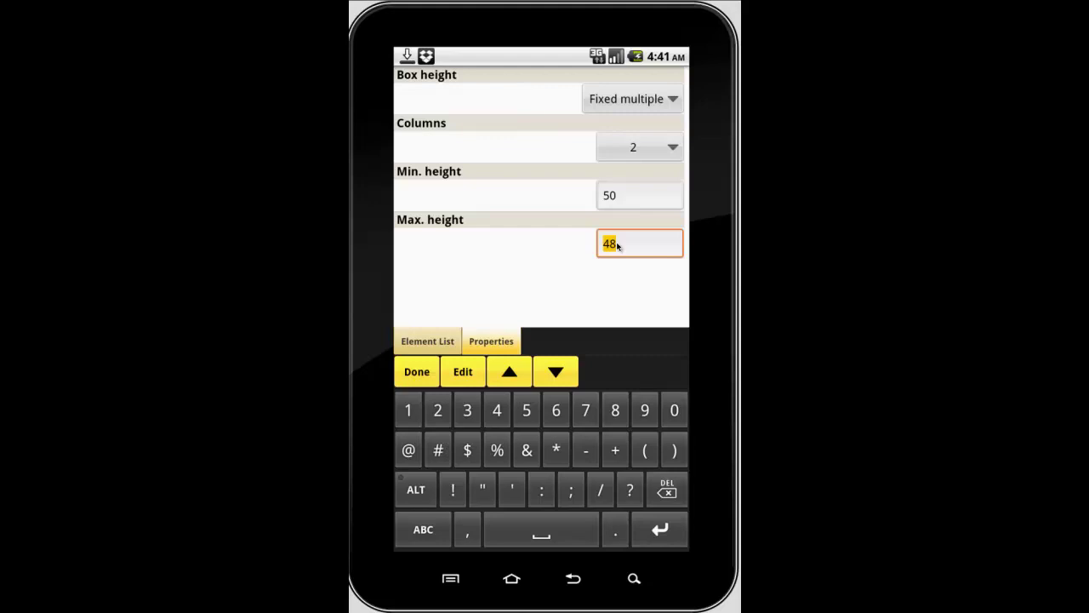
text(50)
click(425, 343)
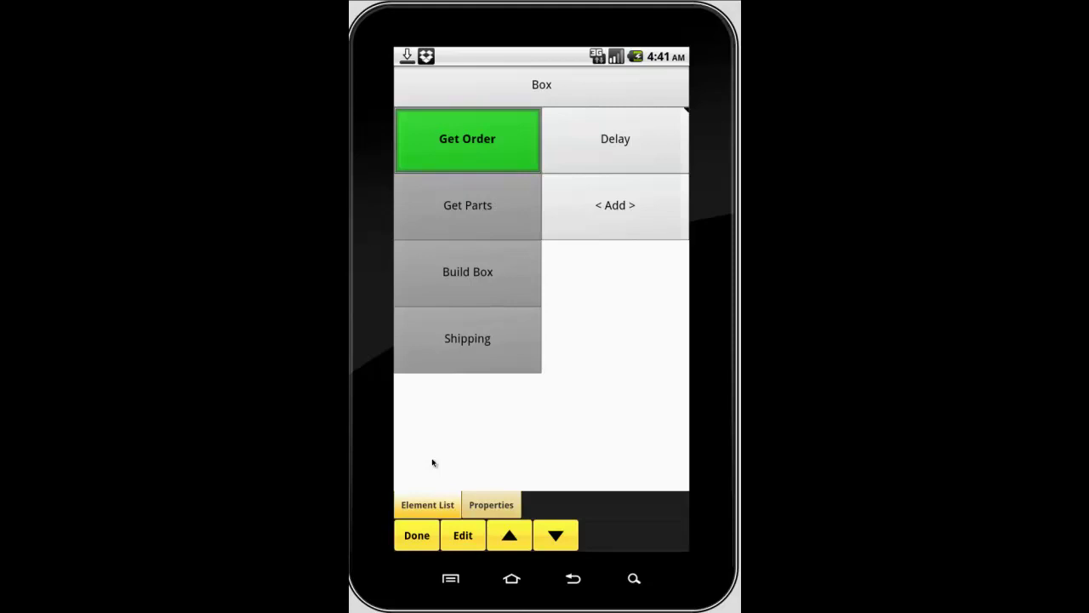
Step: Finish editing the elements and return to the Box study's main screen, still under Unfiled
click(422, 539)
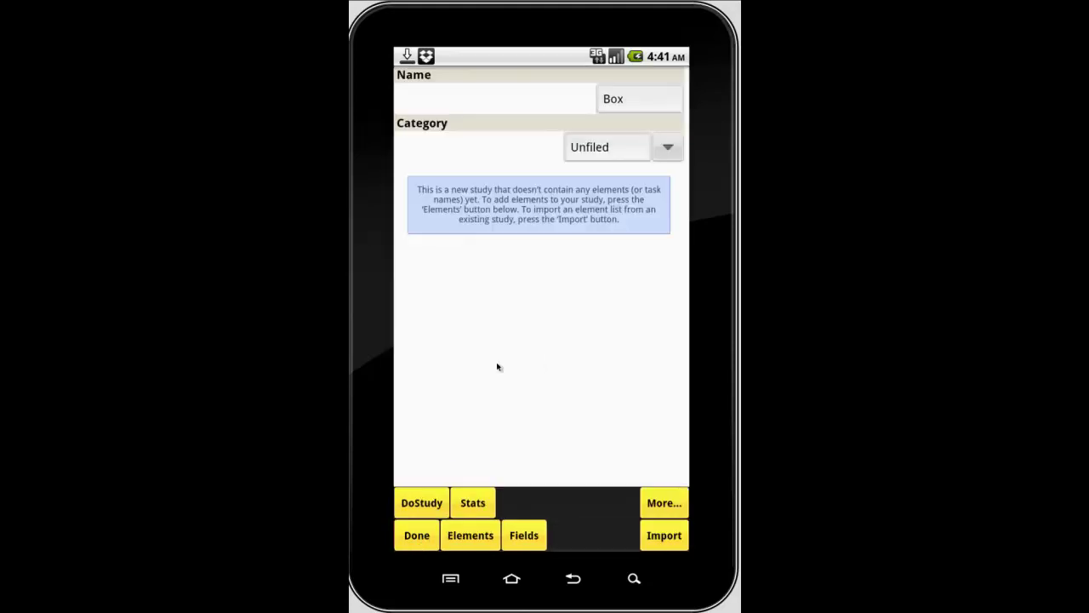